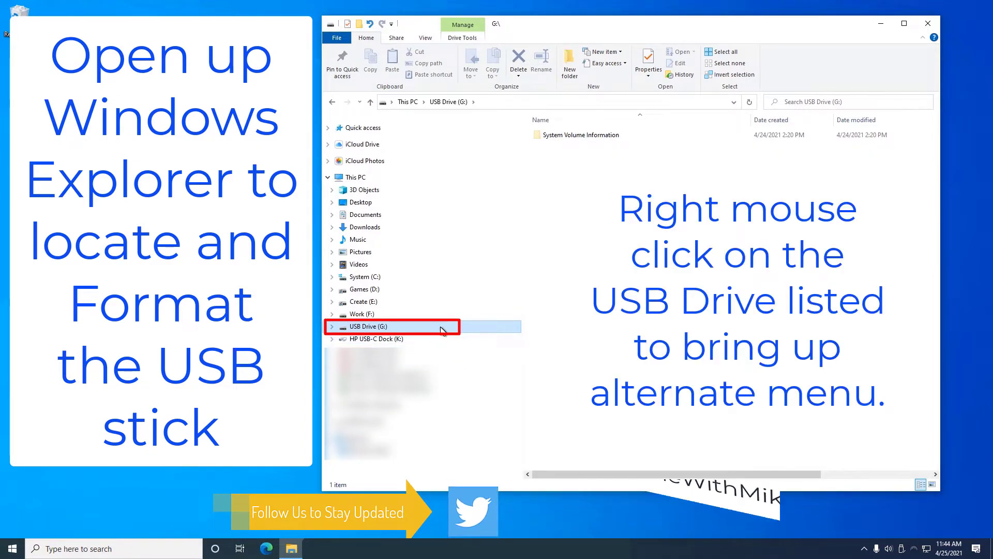
Step: Quick-format the USB Drive (G:) as FAT32 with the default settings, confirming the data erasure, and close the format dialog
right_click(442, 330)
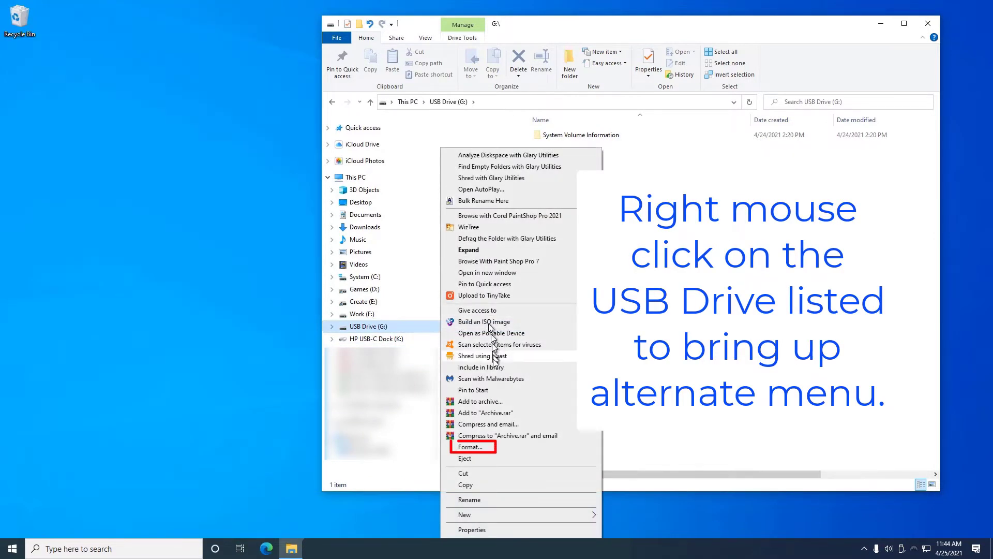
left_click(495, 447)
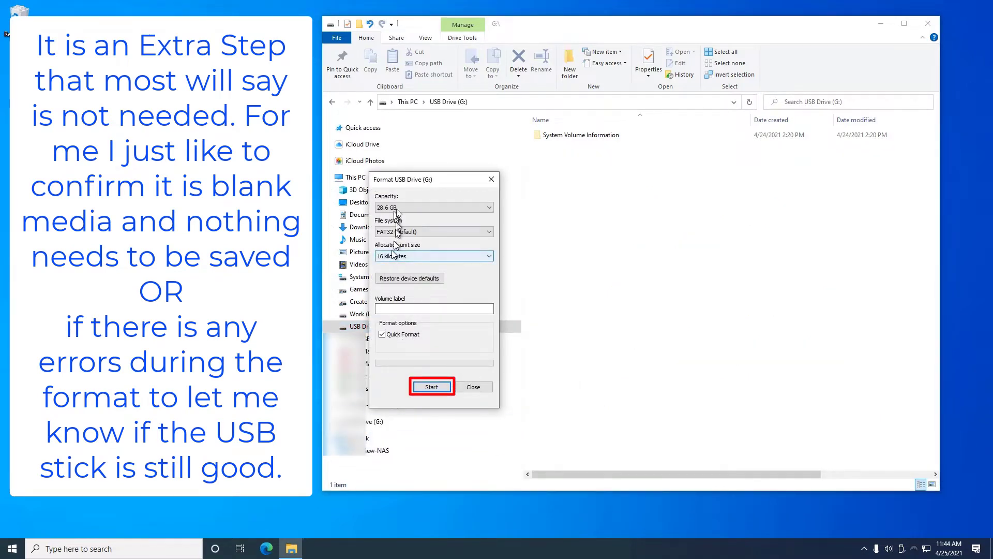
left_click(430, 388)
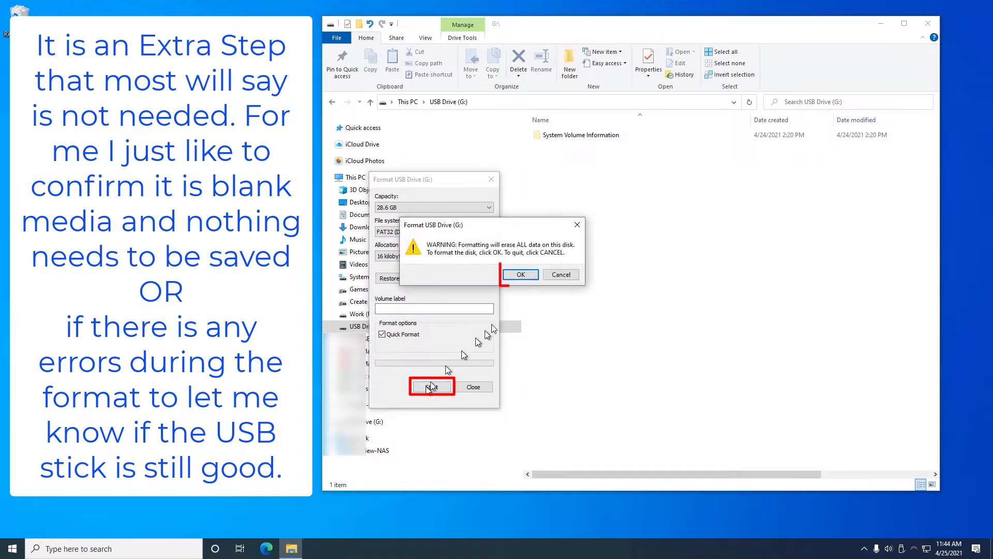
left_click(518, 275)
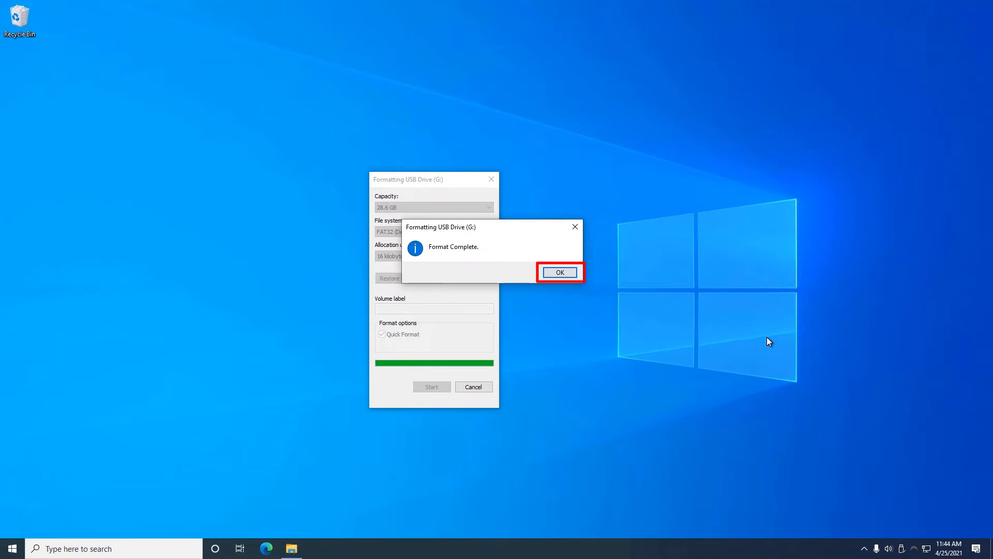
left_click(559, 272)
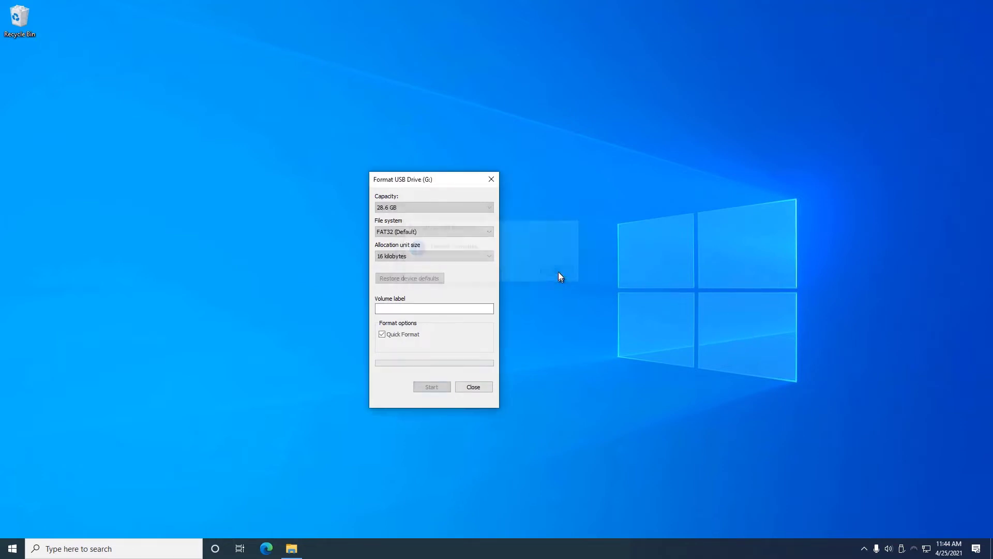
left_click(473, 386)
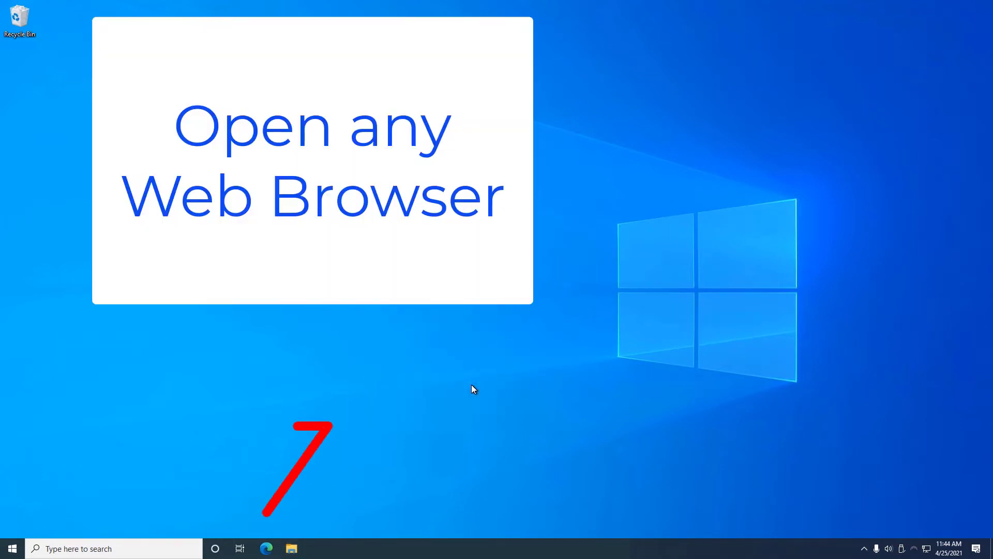
Step: Switch to Microsoft Edge and search the web for "windows 10 media creator"
left_click(266, 549)
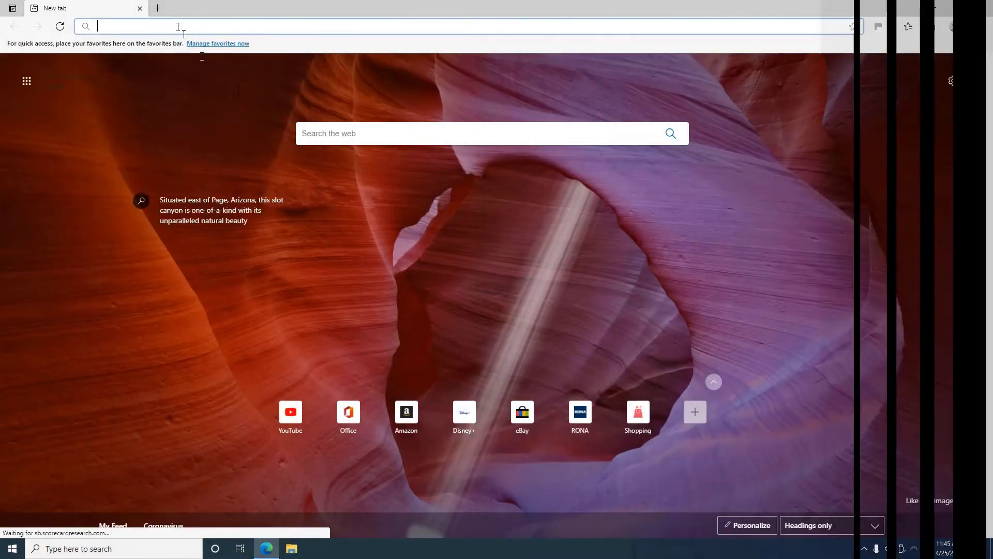
left_click(379, 140)
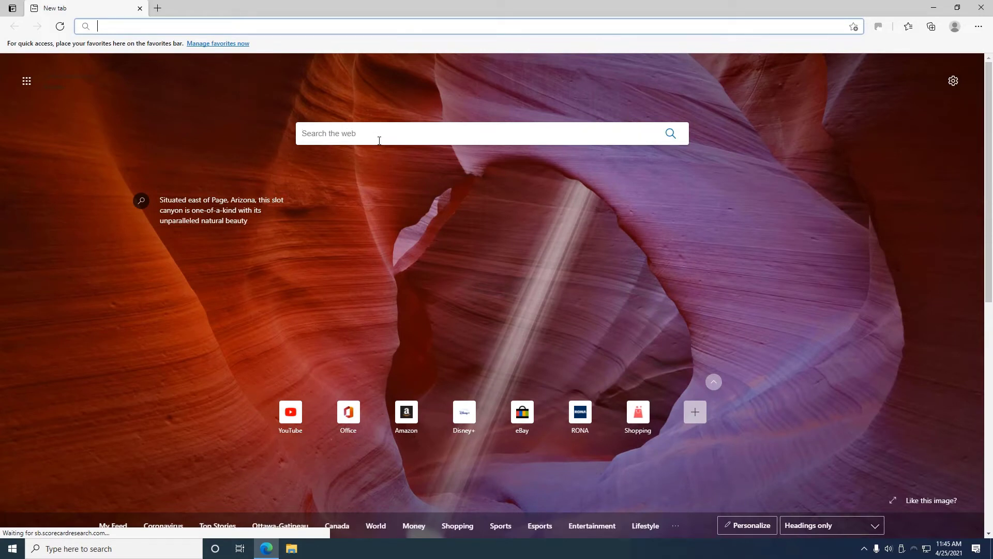
type("wi")
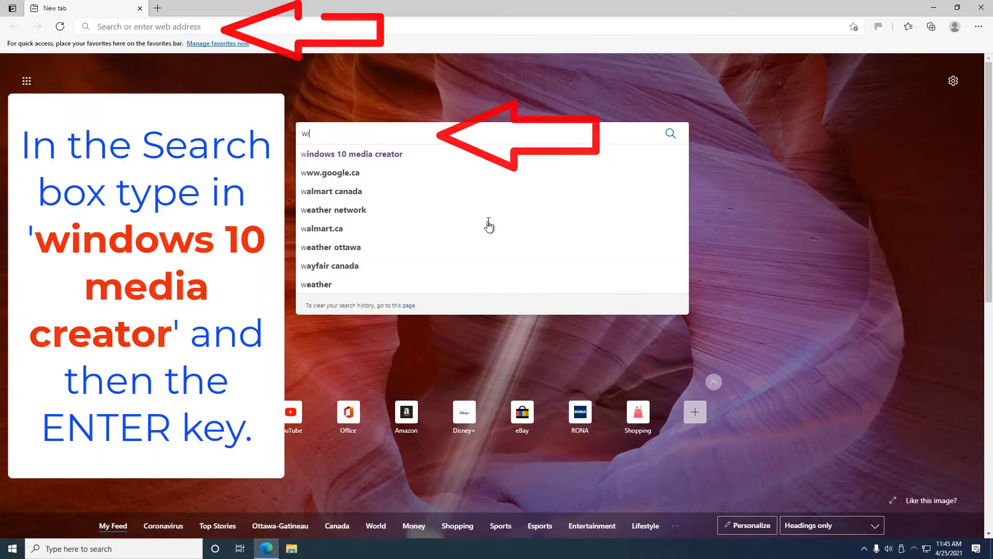
type("d")
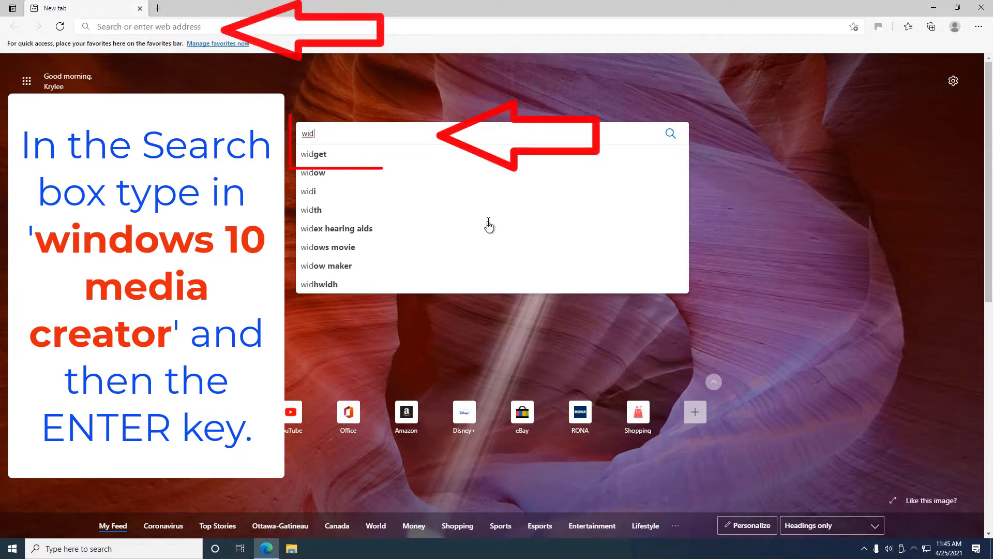
key("BackSpace")
type("ndows 10")
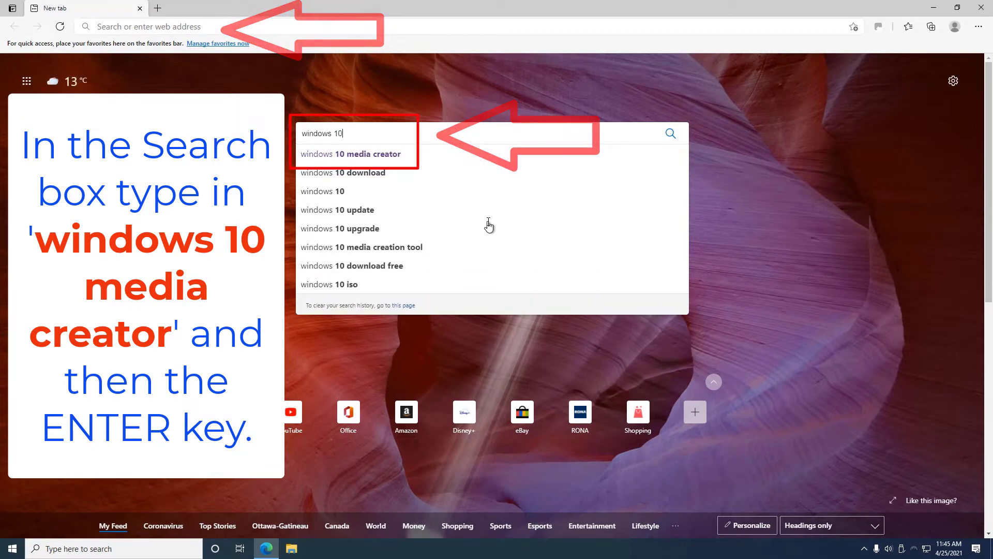
type(" medi")
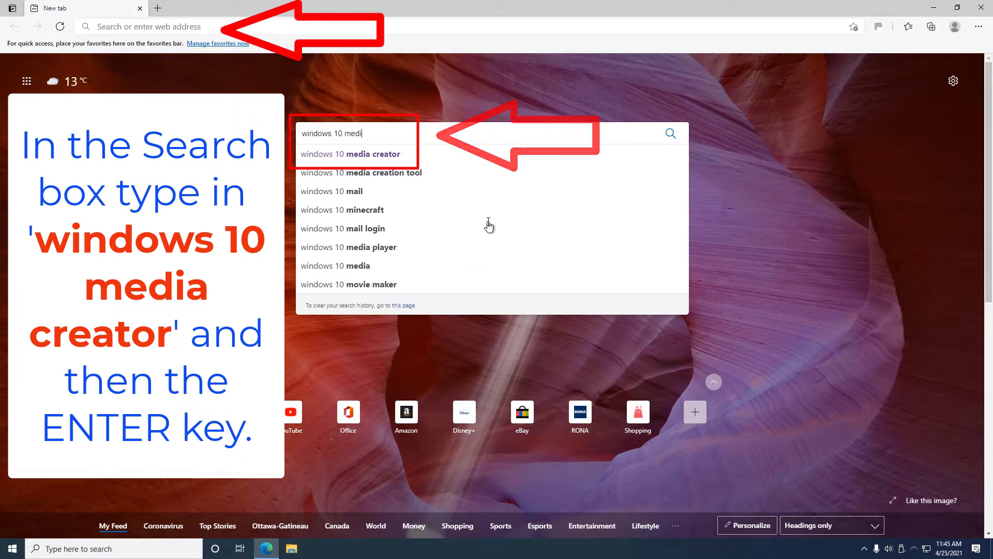
type("a creat")
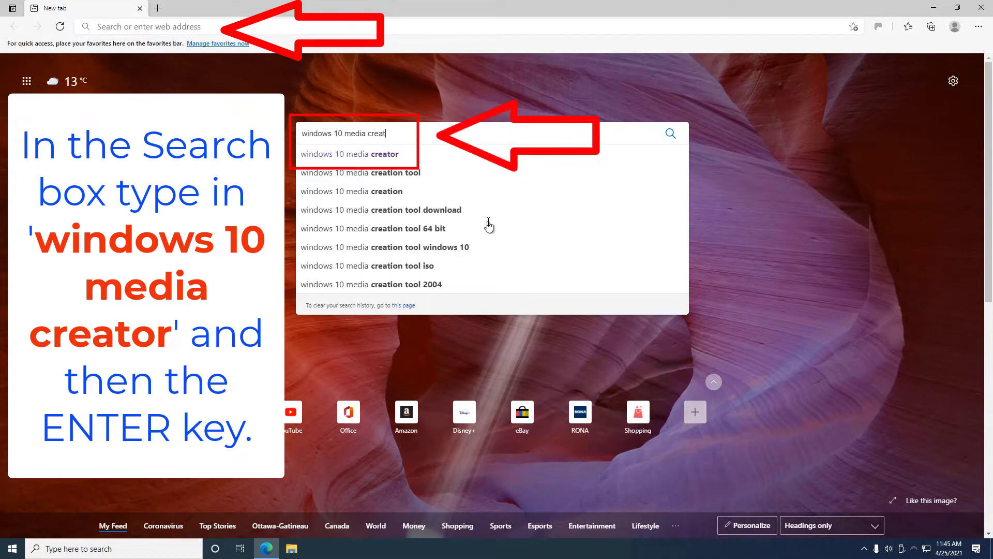
type("or")
key("Return")
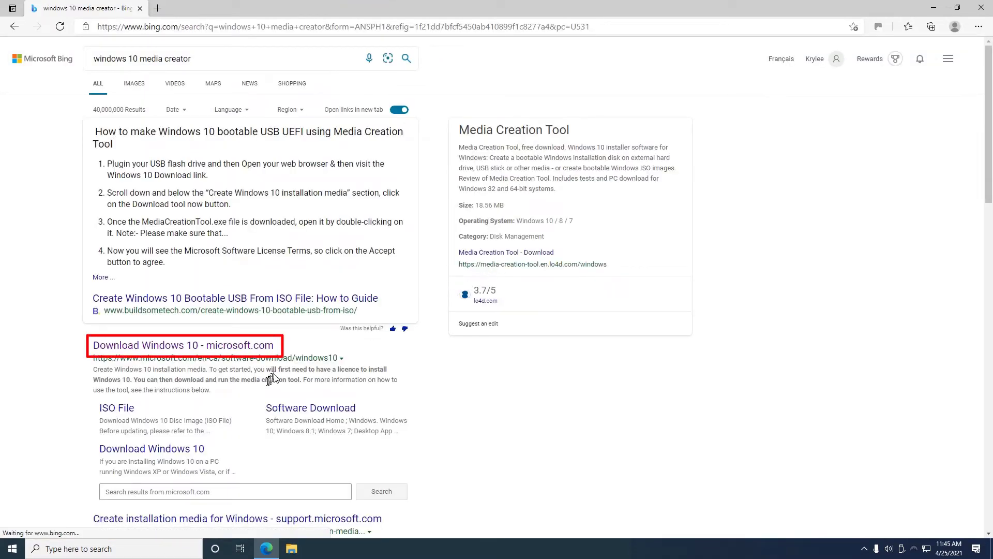
Step: Download MediaCreationTool20H2.exe from Microsoft's Download Windows 10 page, run it, and minimize the browser
left_click(257, 347)
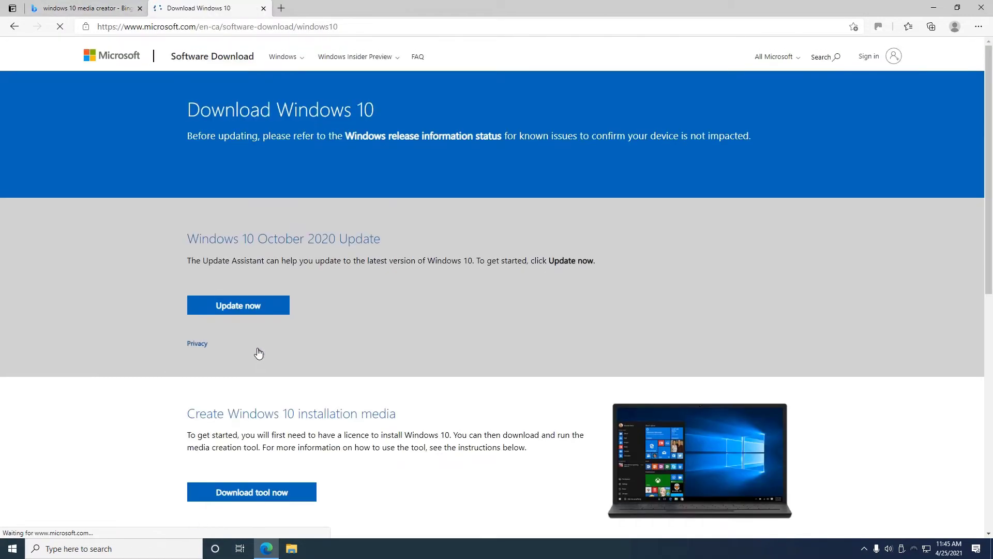
scroll(337, 326, "down", 4)
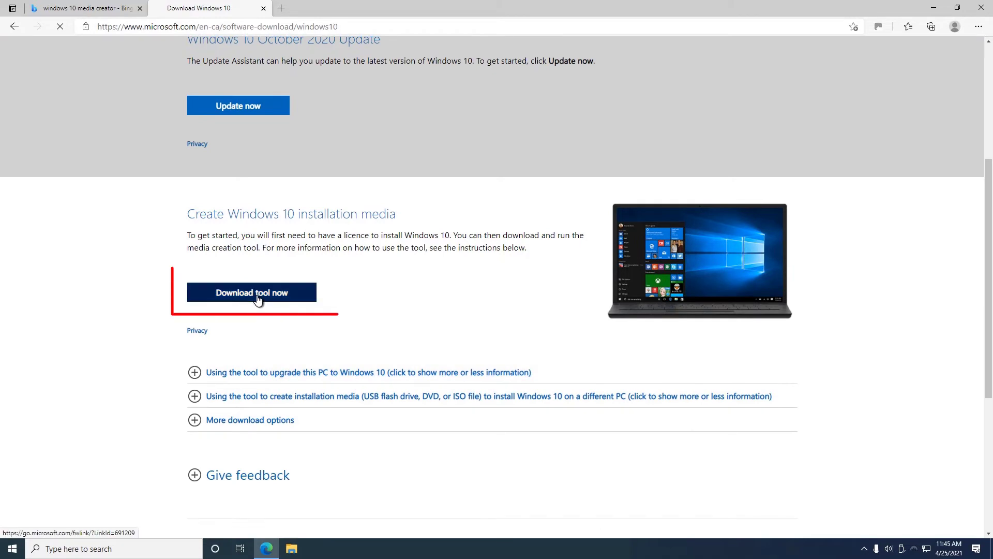
left_click(257, 295)
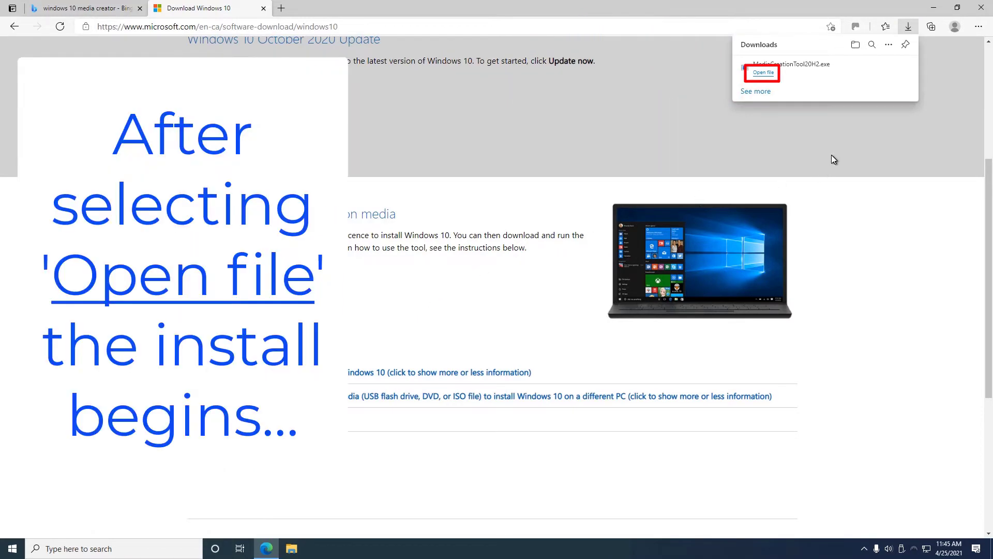
left_click(767, 74)
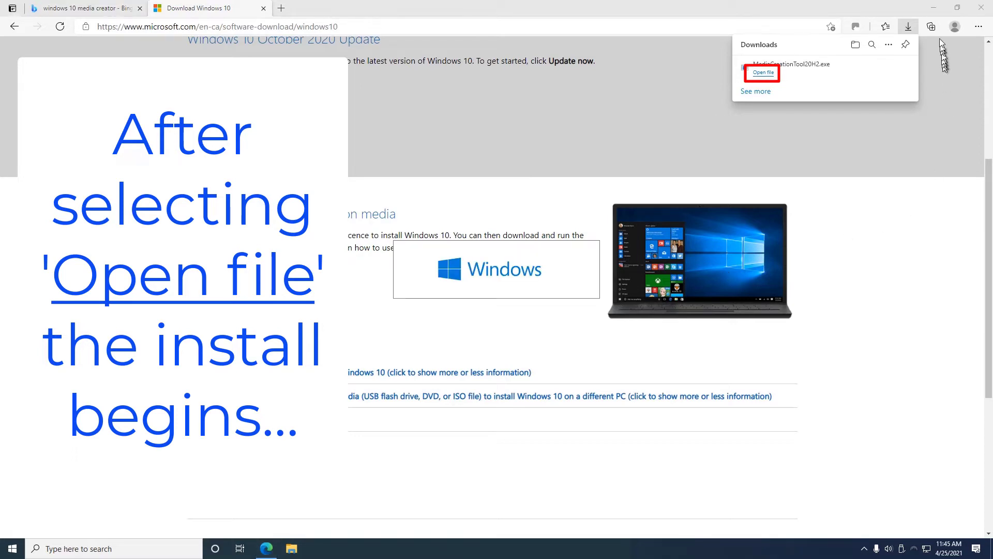
left_click(933, 8)
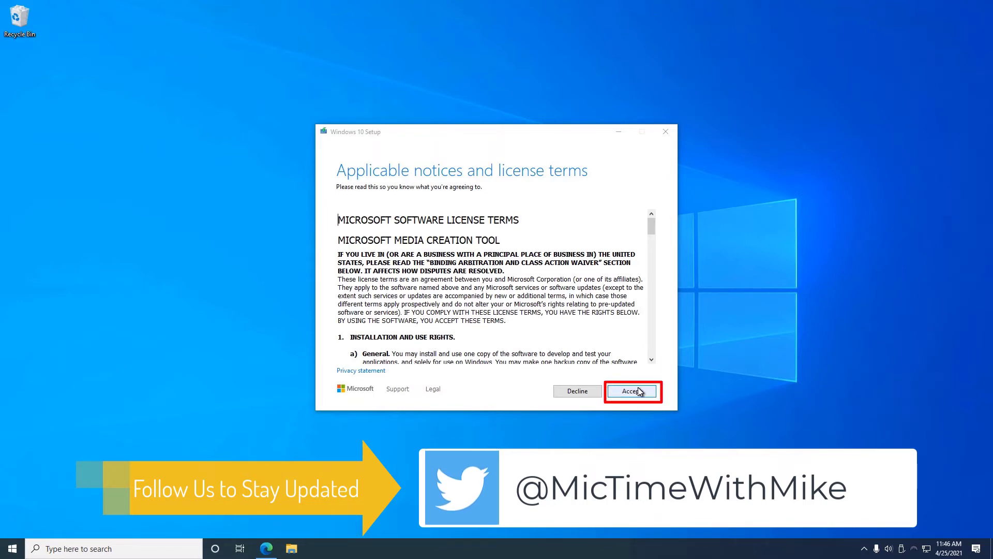
Step: Accept the license terms and choose to create installation media (USB flash drive, DVD, or ISO file) for another PC
left_click_drag(651, 226, 651, 347)
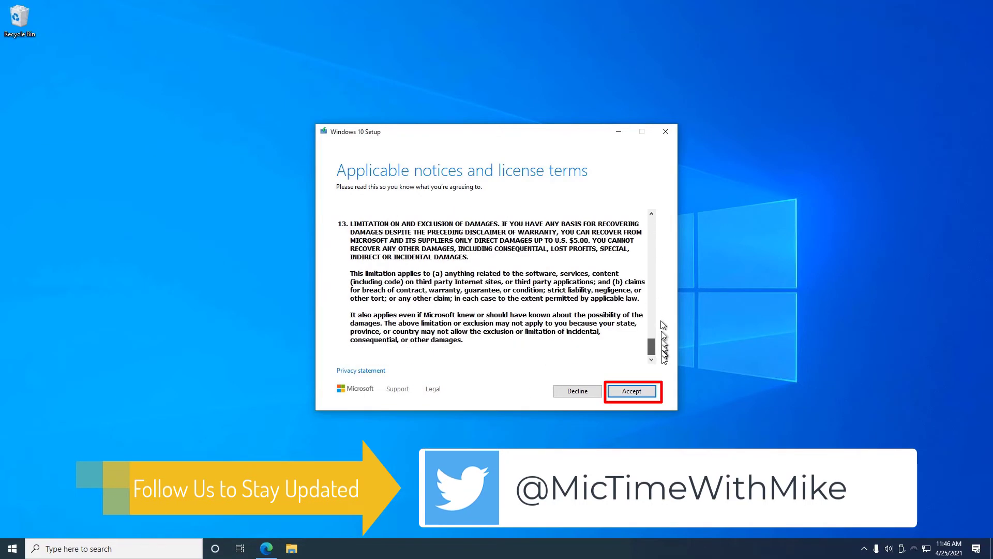
left_click(641, 392)
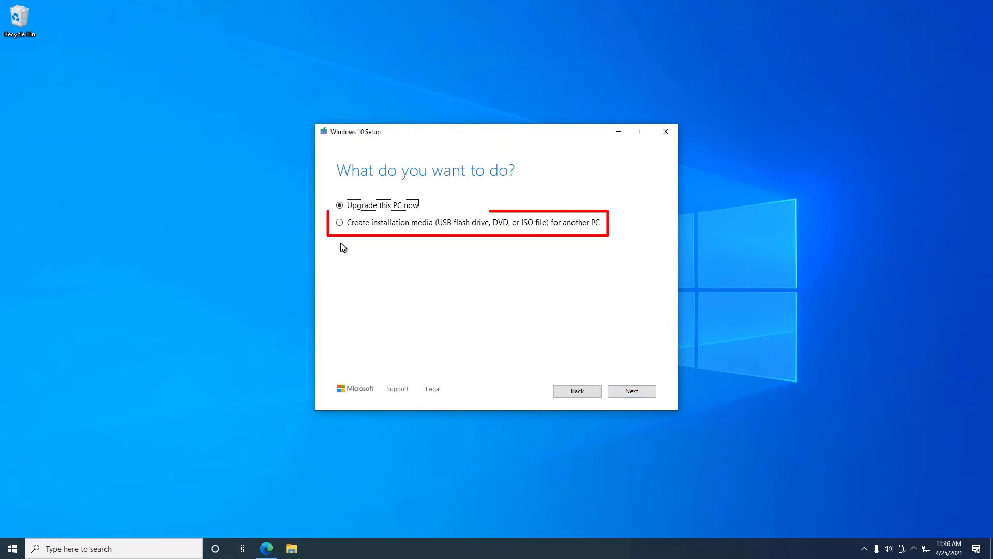
left_click(339, 224)
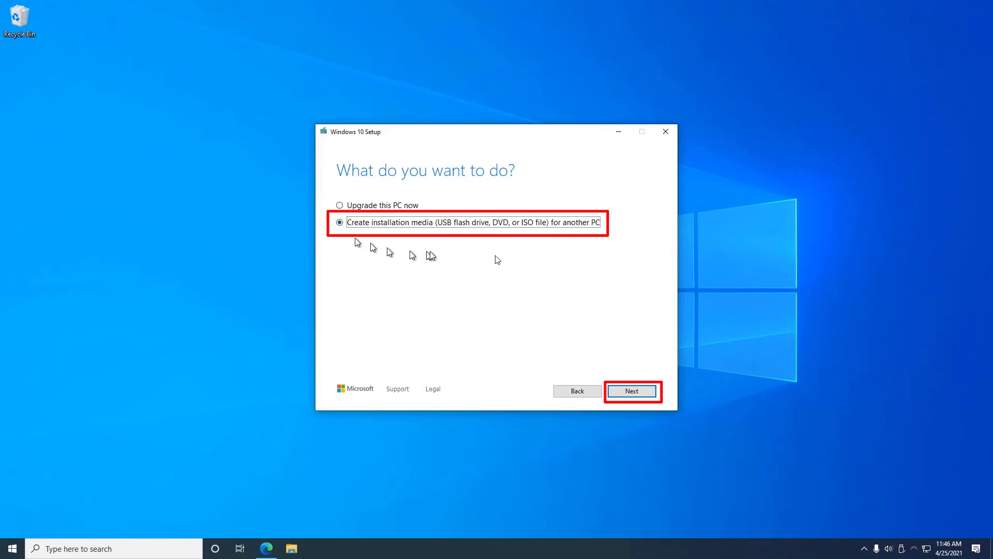
left_click(638, 391)
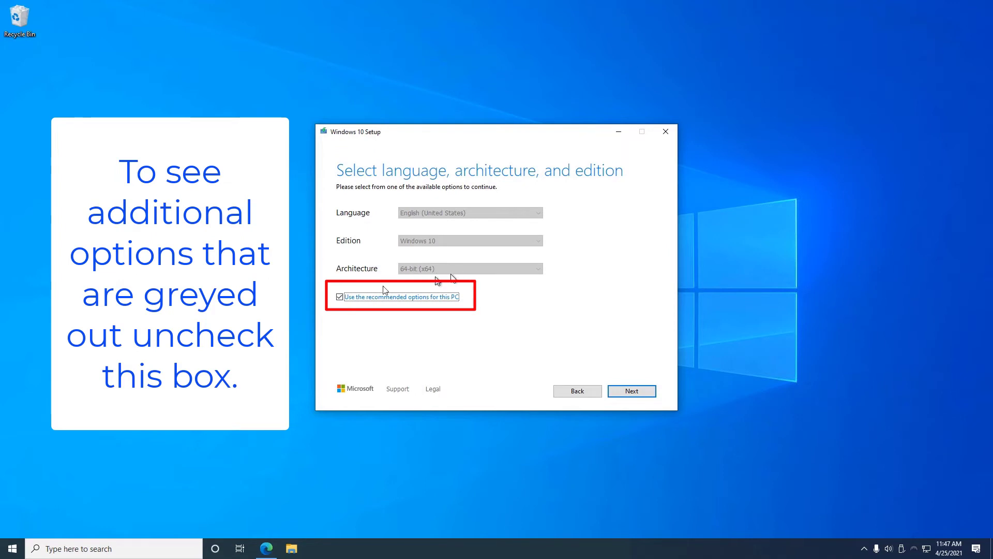
Step: Examine the edition, architecture and language choices by temporarily turning off the recommended options for this PC
left_click(341, 297)
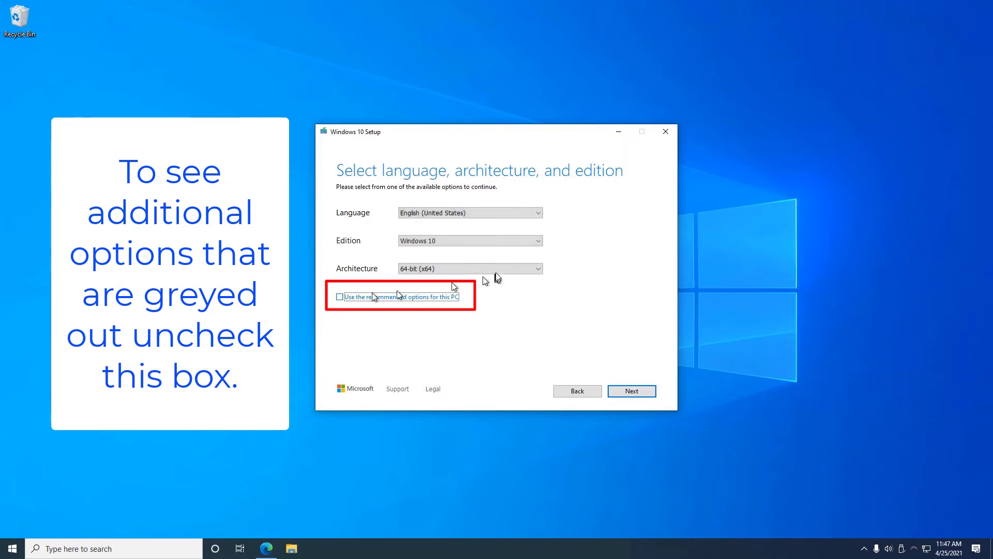
left_click(537, 247)
left_click(536, 250)
left_click(538, 269)
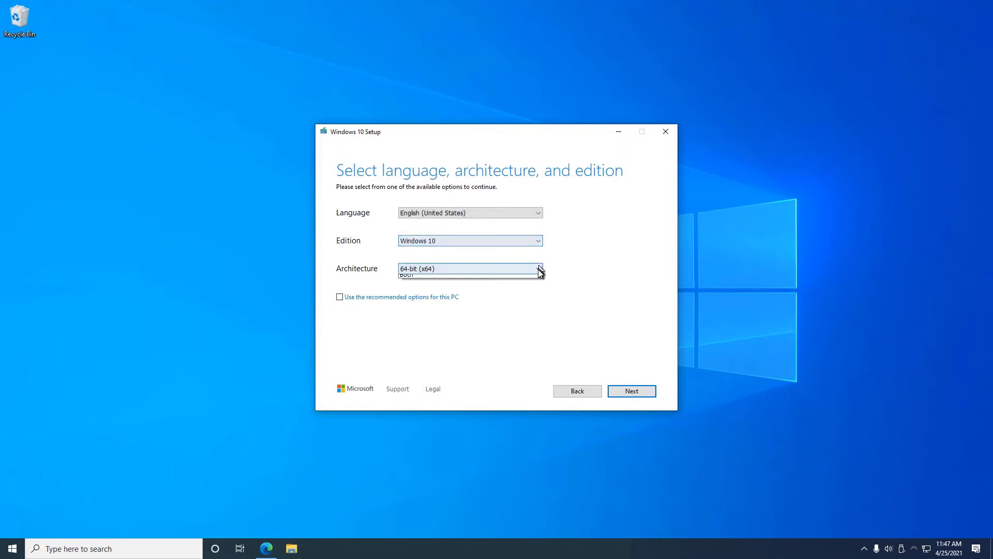
left_click(538, 269)
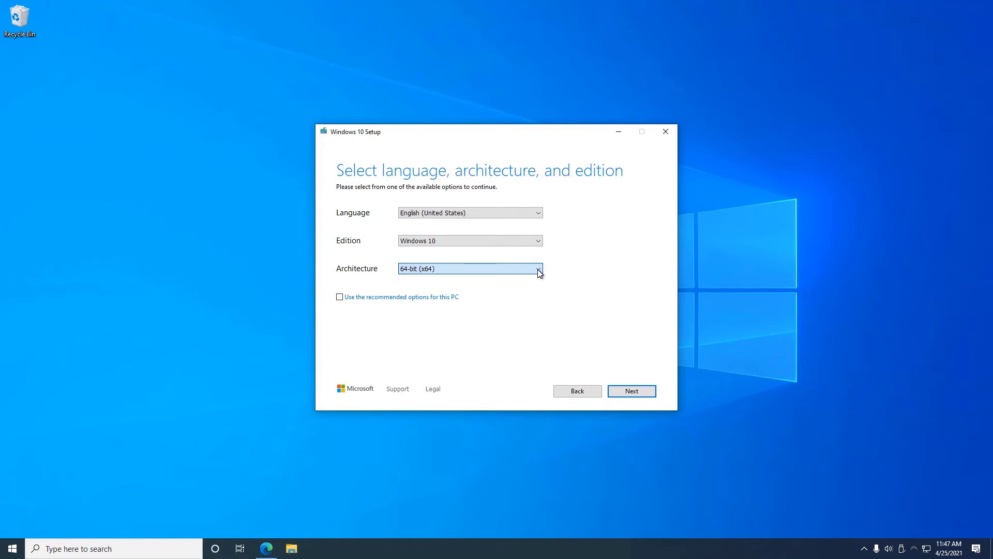
left_click(539, 214)
left_click(538, 214)
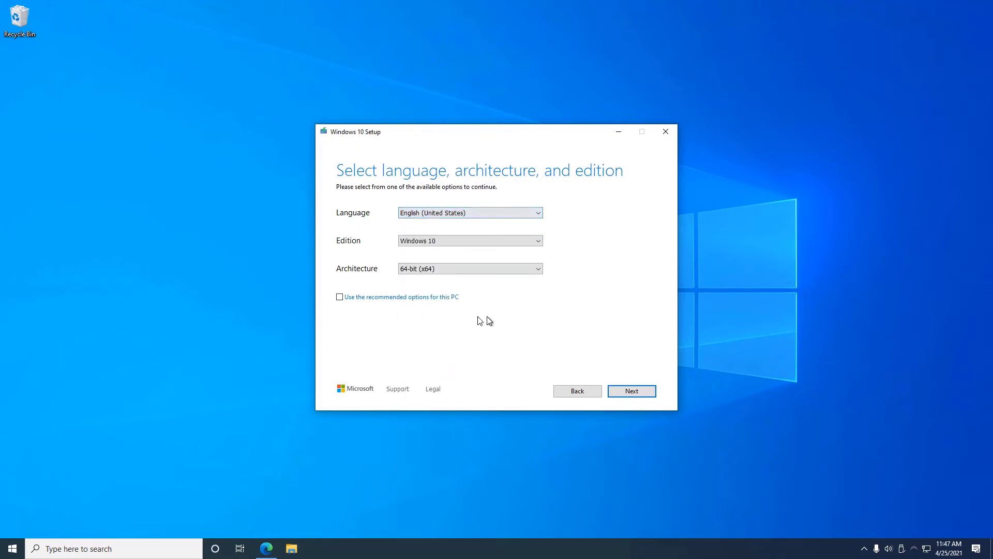
left_click(340, 297)
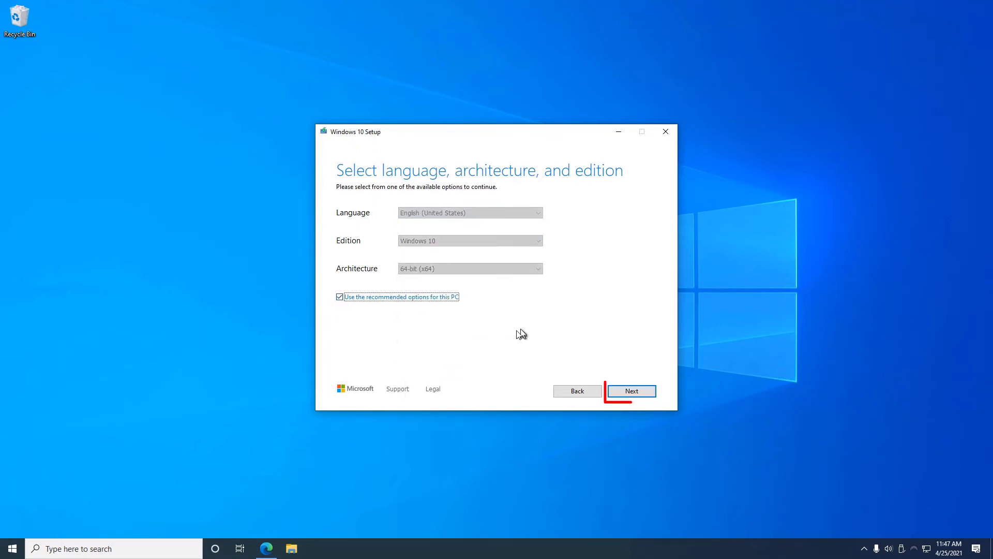
Step: Create the installation media on the G: USB flash drive using the recommended options, and finish the setup
left_click(632, 391)
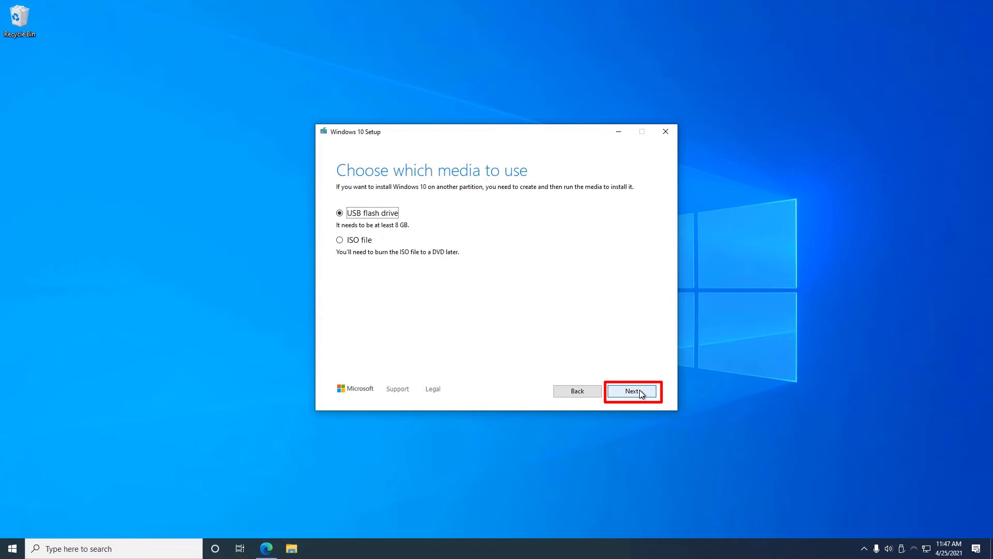
left_click(639, 391)
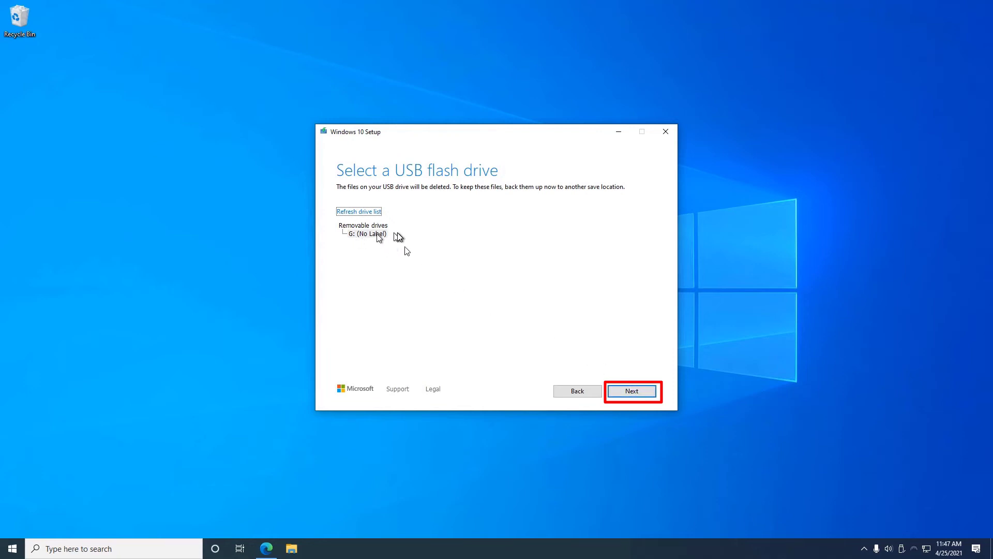
left_click(637, 392)
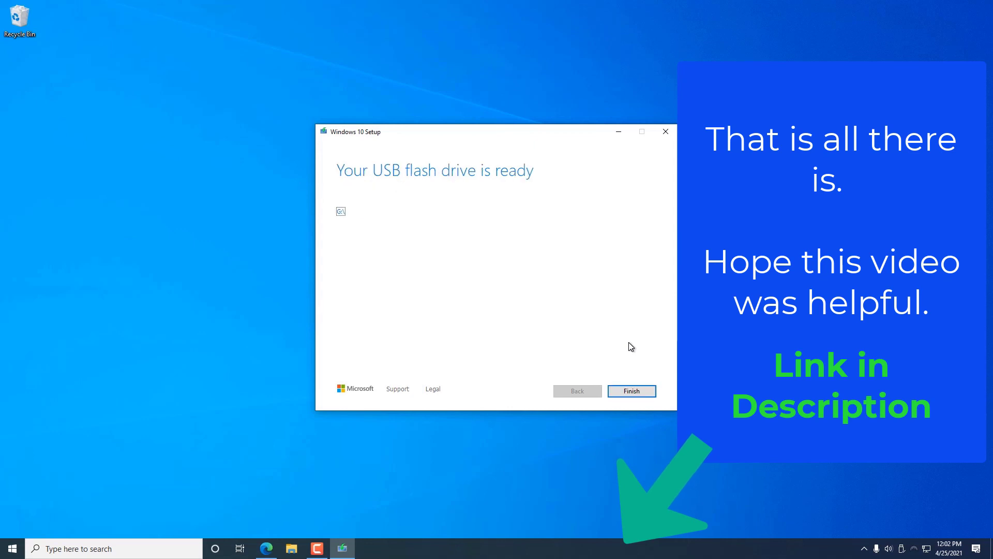
left_click(641, 392)
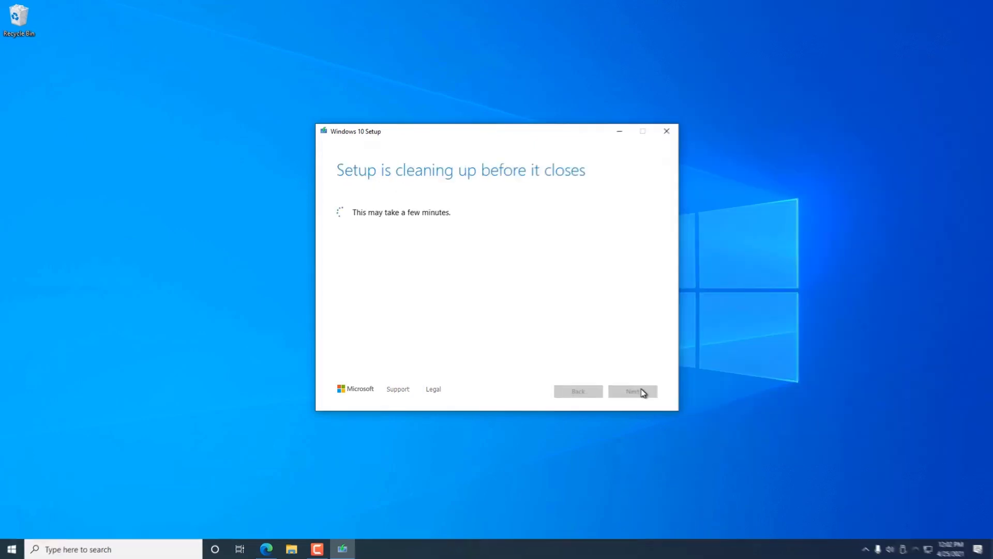